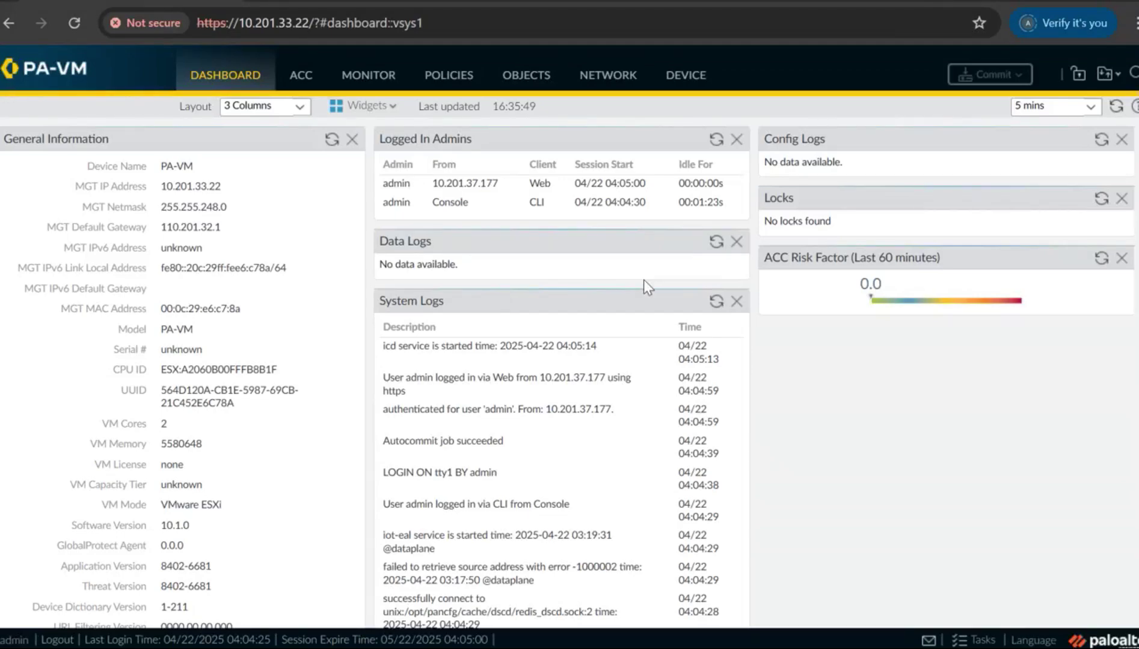
Go to the Monitor section's Packet Capture page.
left_click(367, 80)
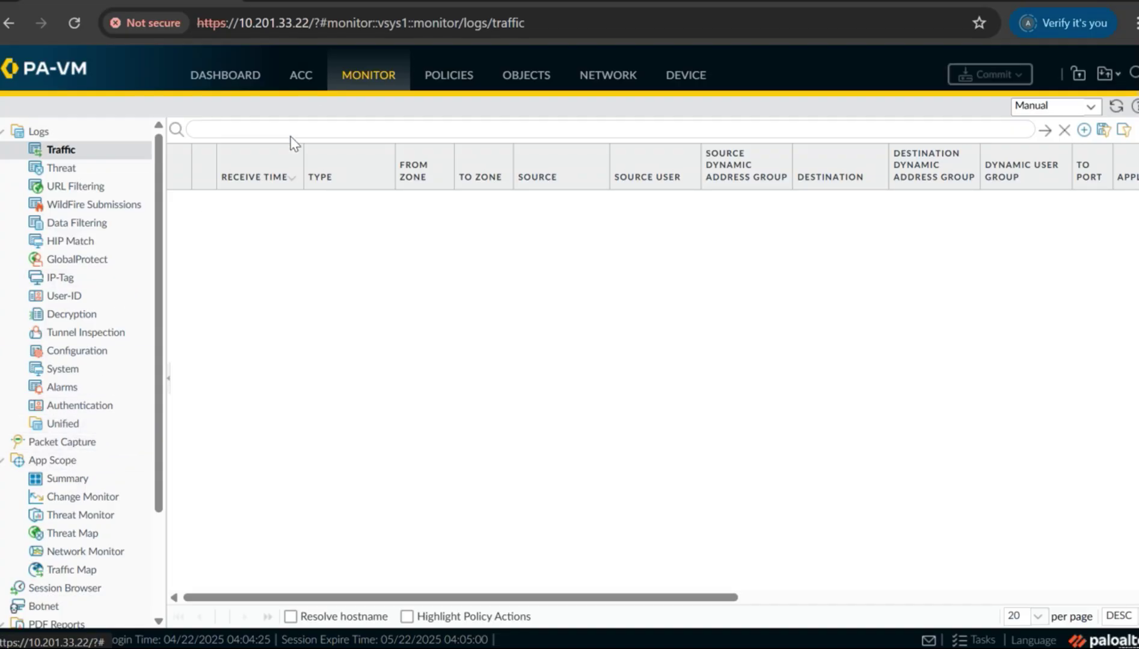
left_click(71, 445)
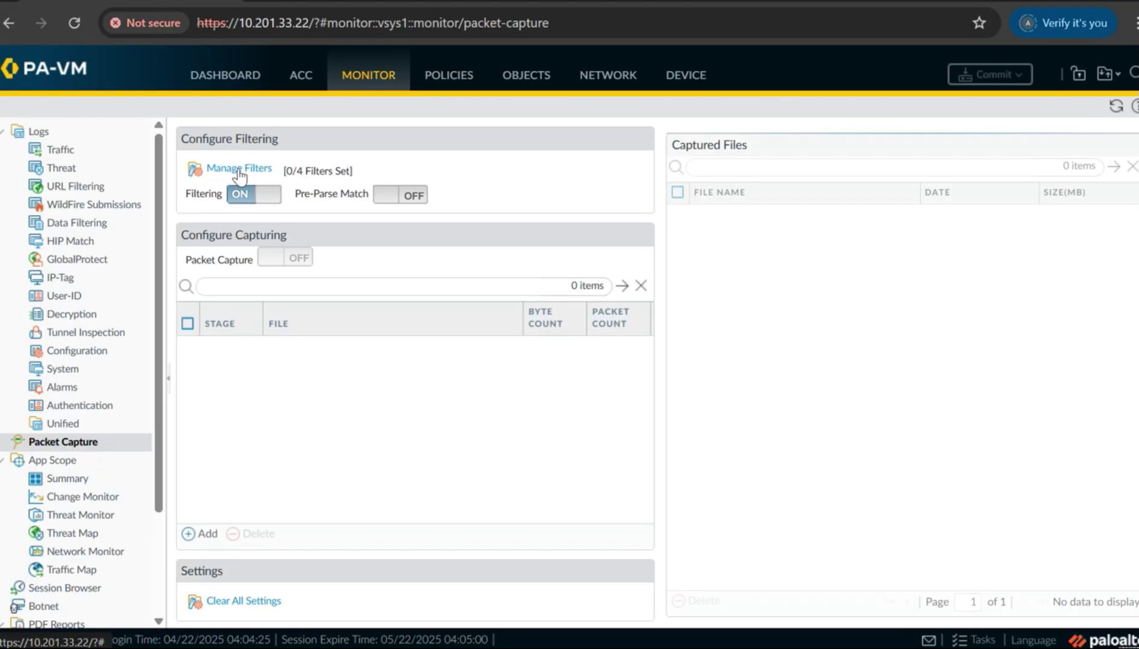
Save capture filter ID 1 (source 10.10.1.4, destination port 25) and enable packet capture.
left_click(238, 169)
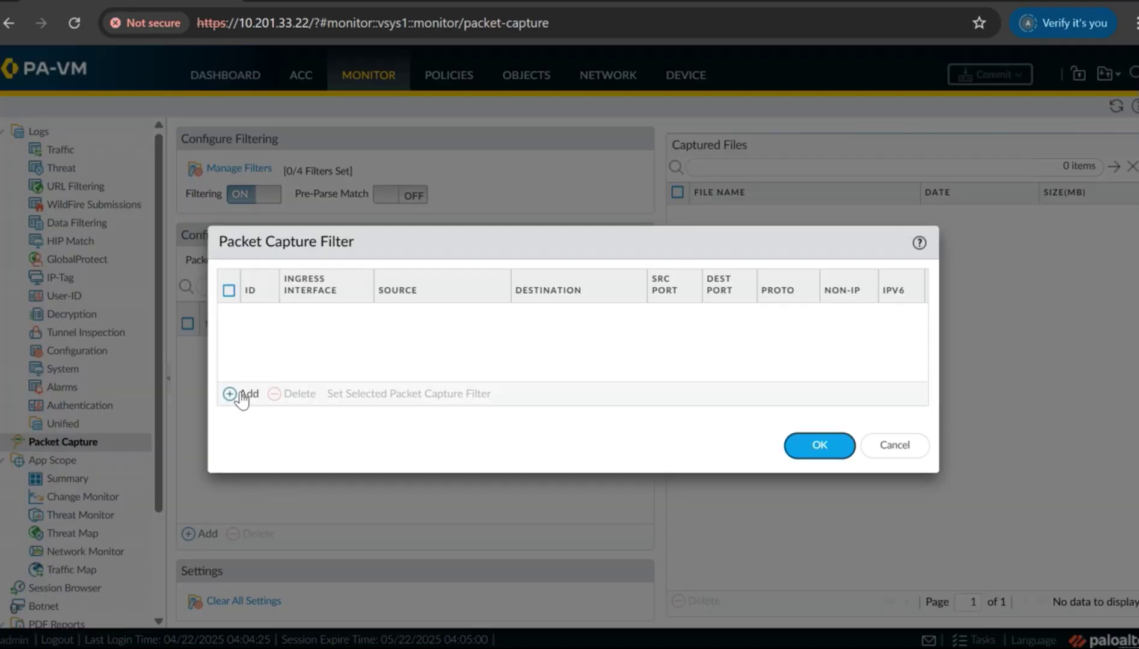
left_click(238, 394)
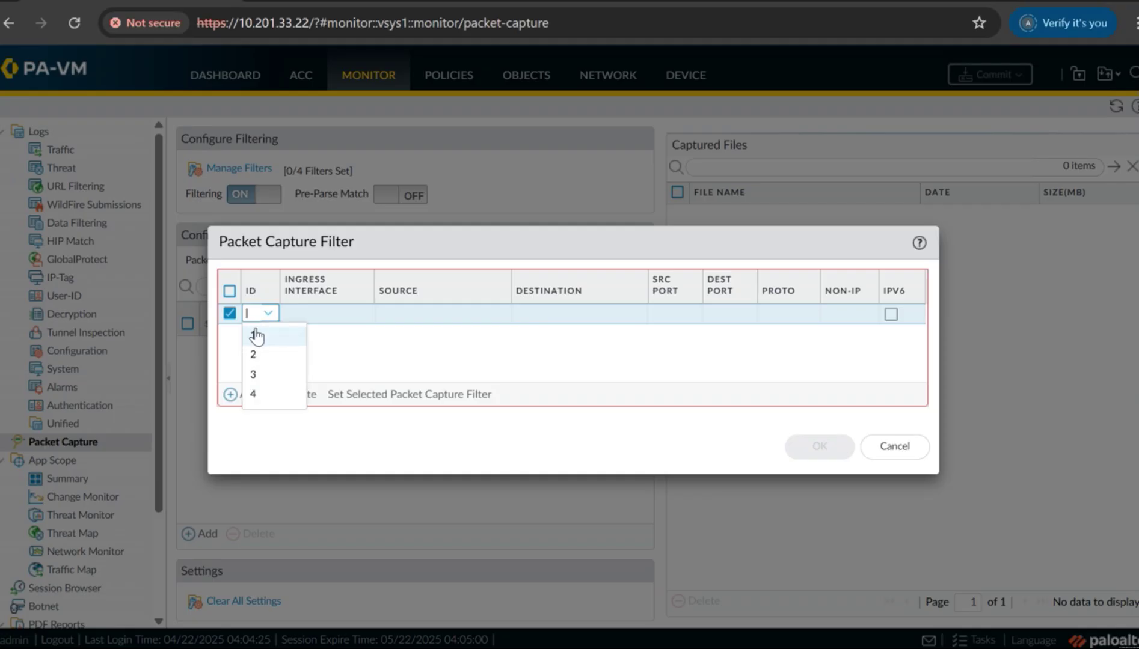
left_click(263, 339)
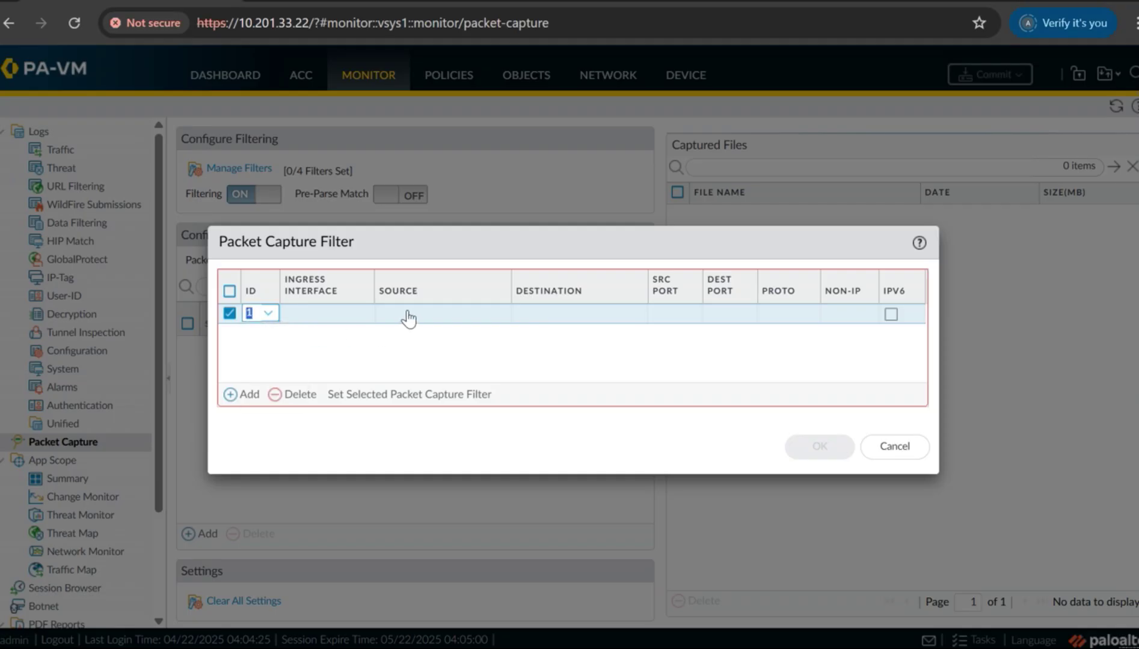
left_click(407, 316)
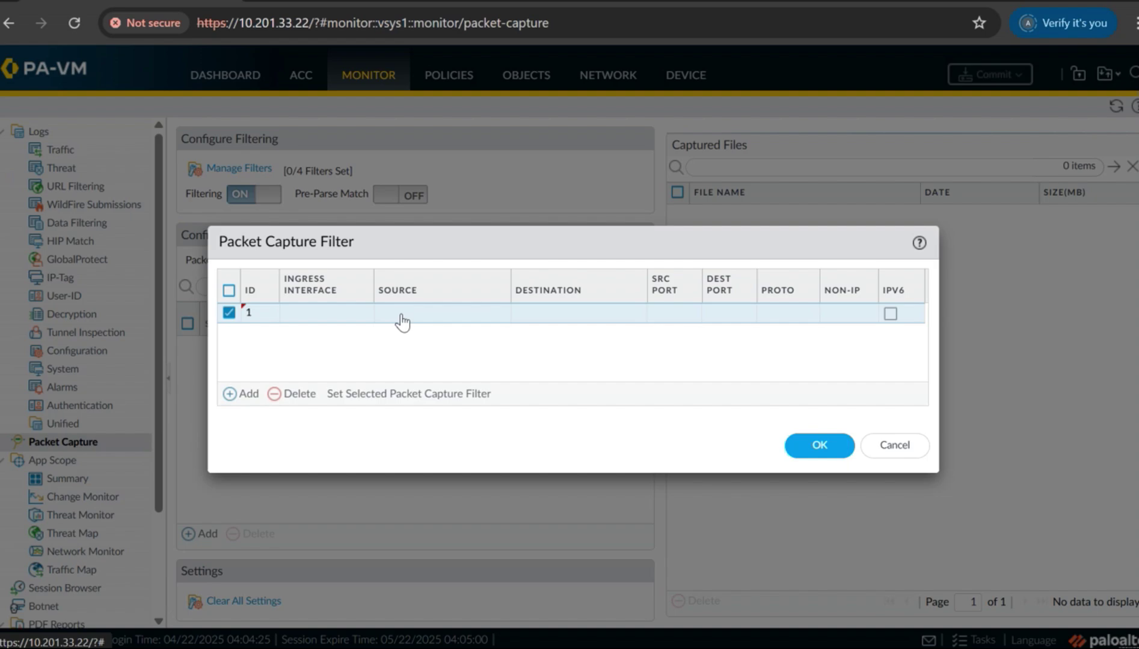
left_click(402, 314)
type("10")
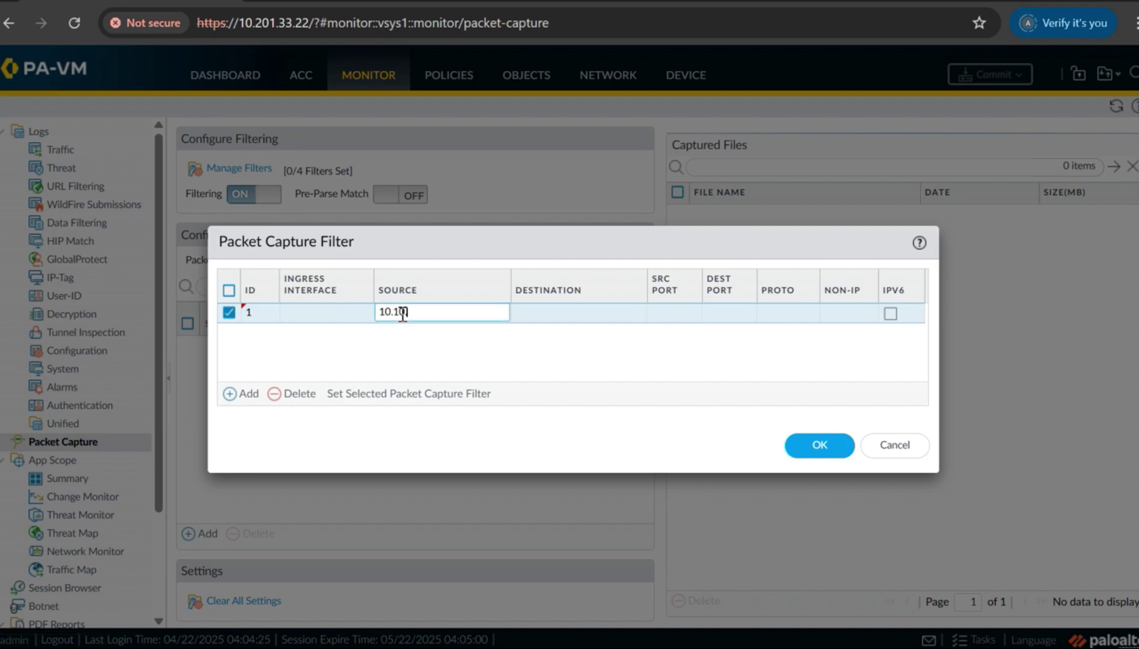
type(".1.4")
left_click(467, 363)
left_click(719, 316)
type("25")
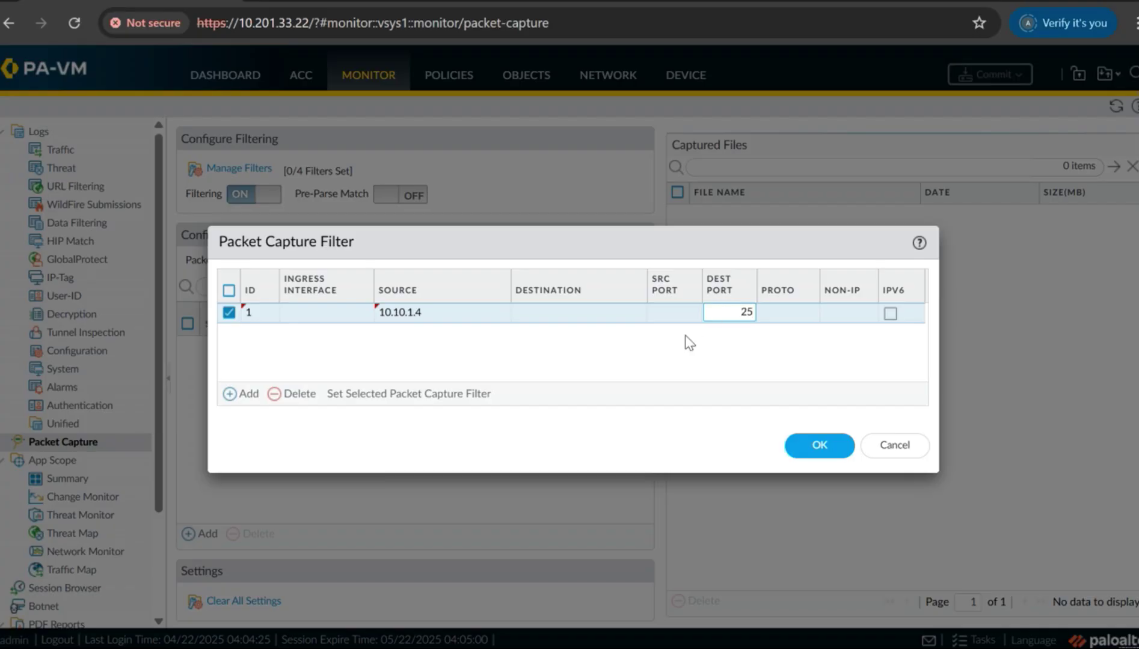
left_click(682, 348)
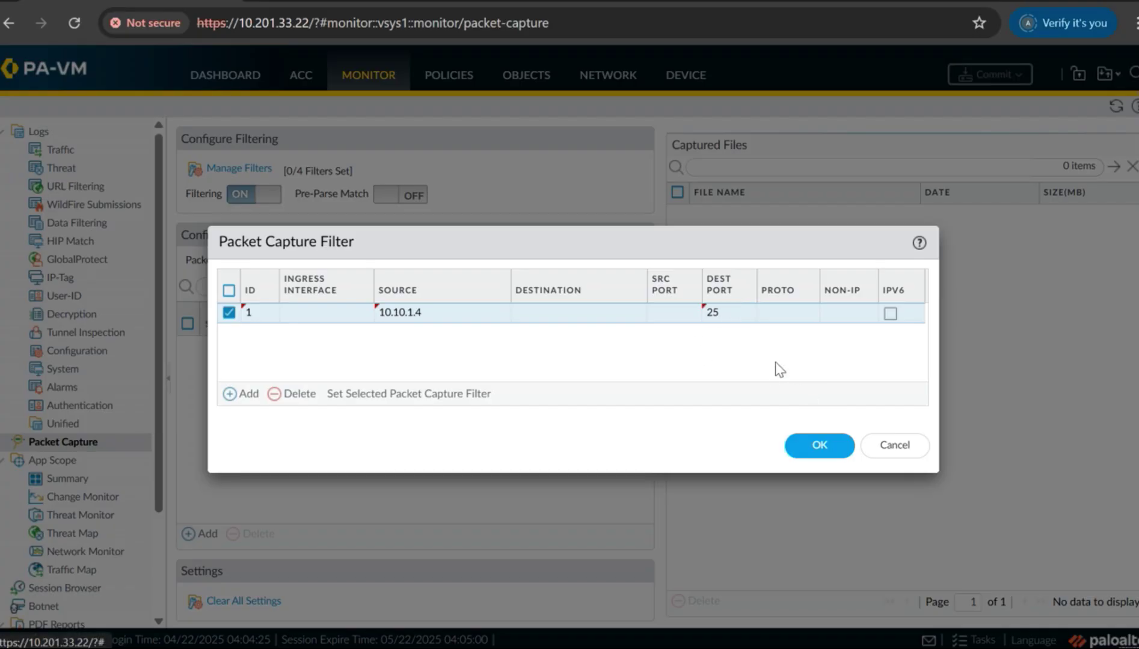
left_click(817, 457)
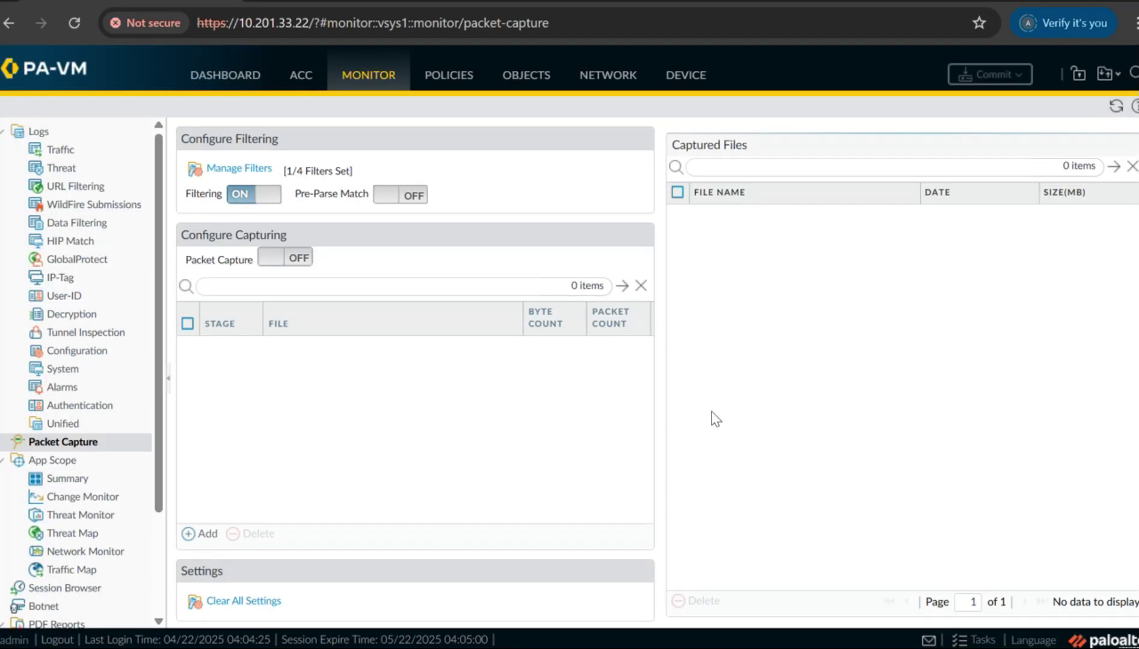
left_click(305, 263)
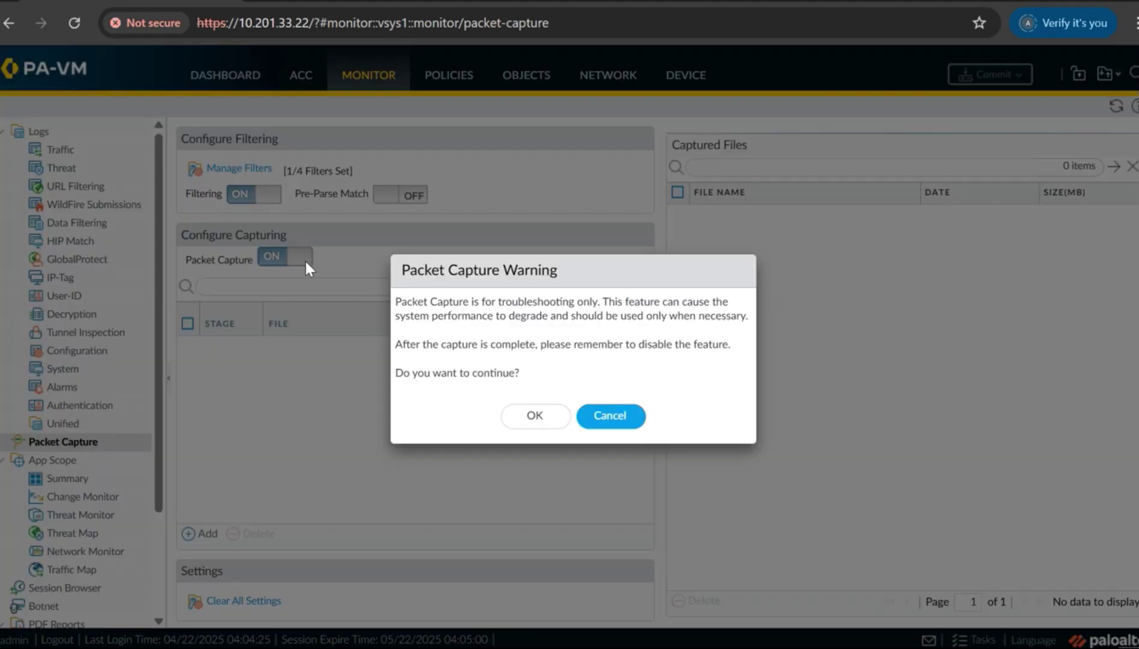
left_click(528, 419)
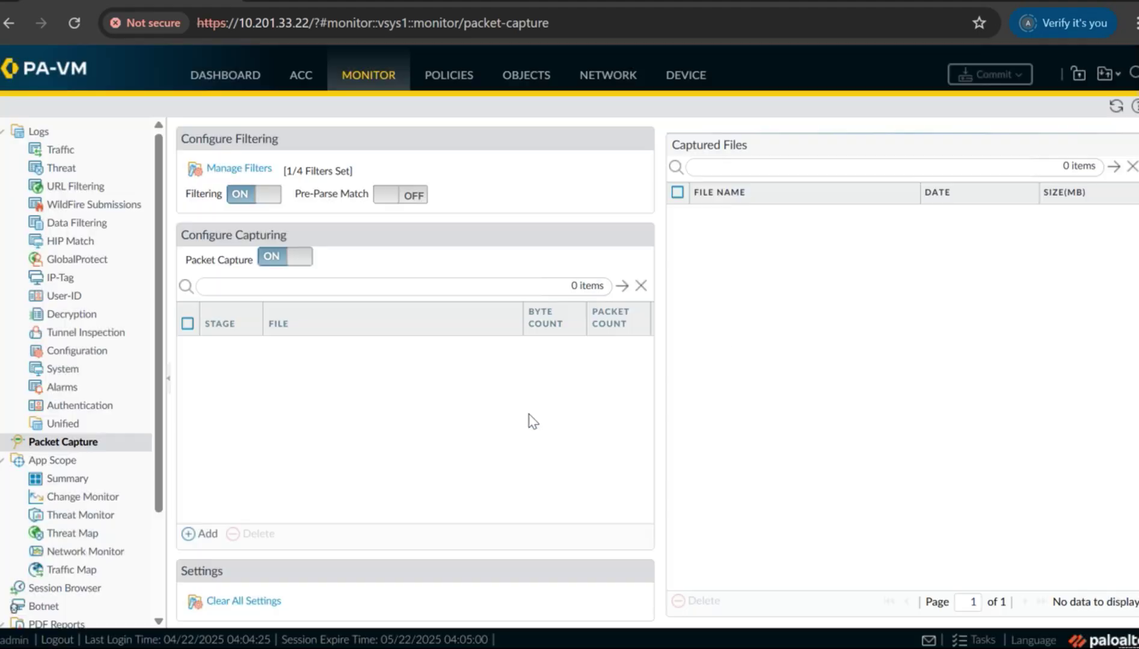
Add a drop capture stage saving to file DR.
left_click(203, 537)
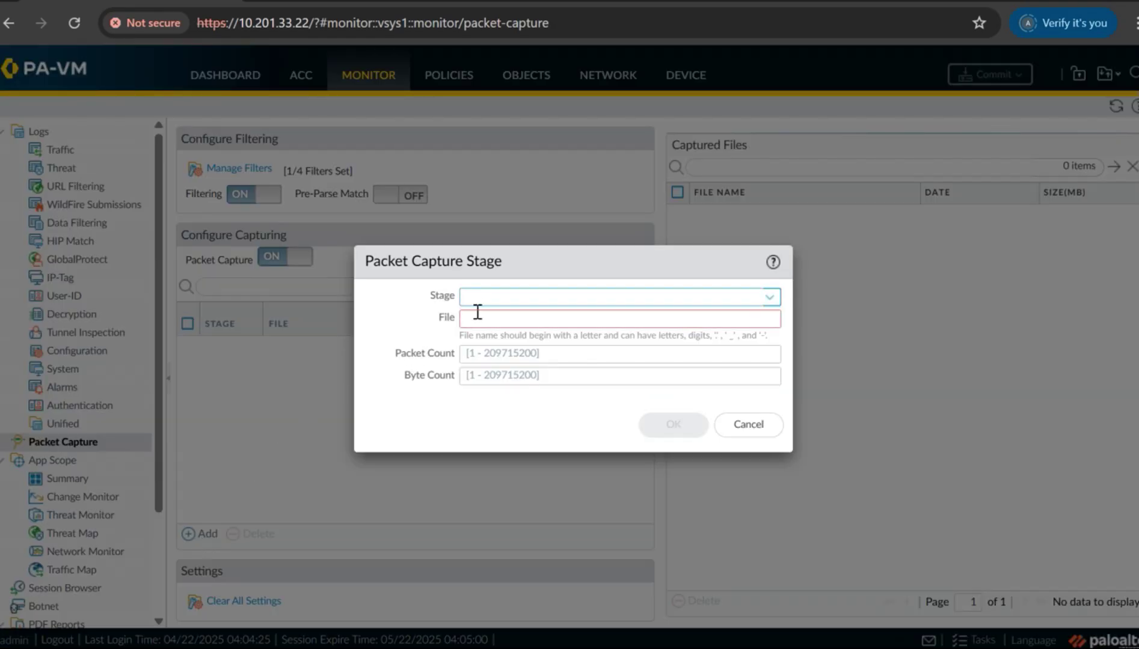
type("drop")
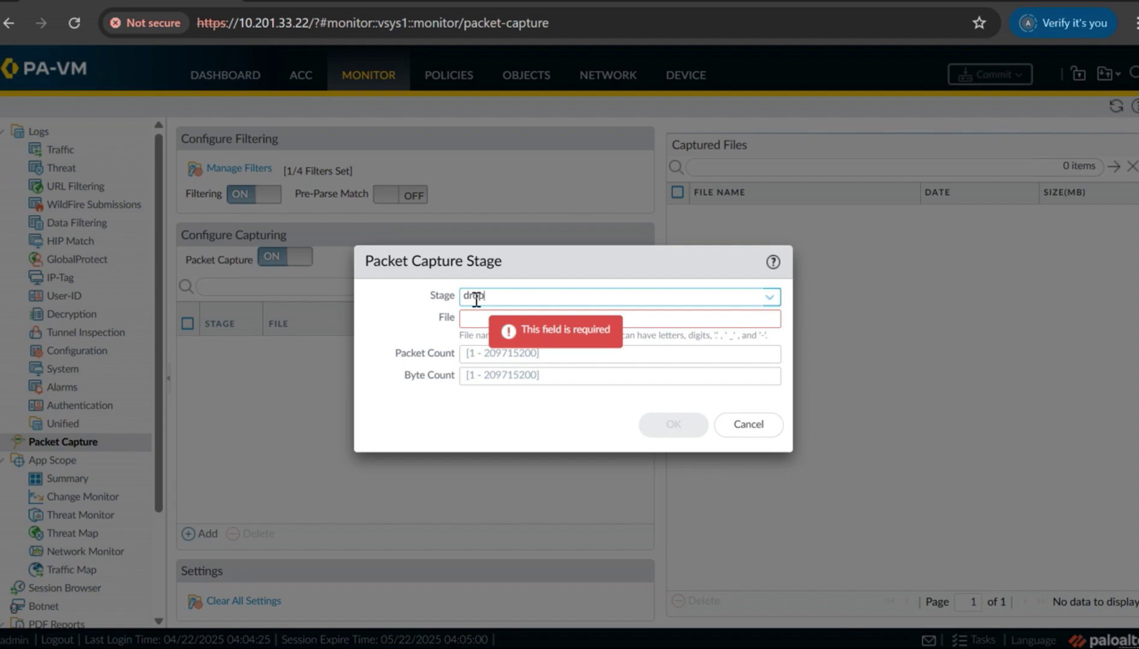
left_click(483, 322)
type("DR")
left_click(671, 427)
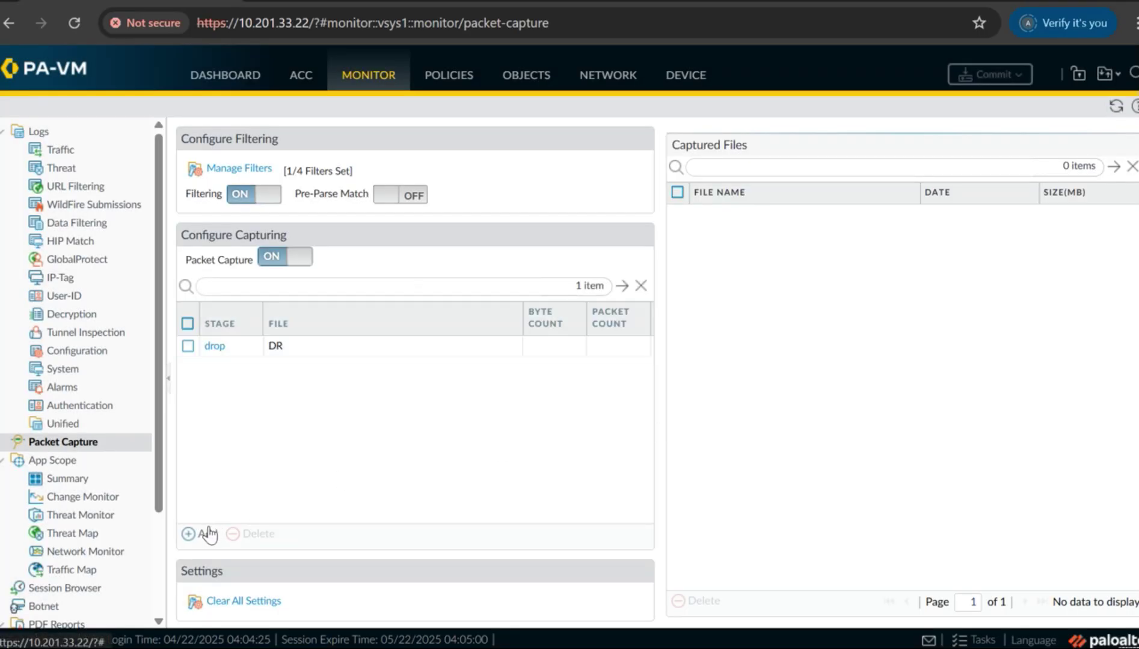
Add a transmit capture stage saving to file TX.
left_click(205, 537)
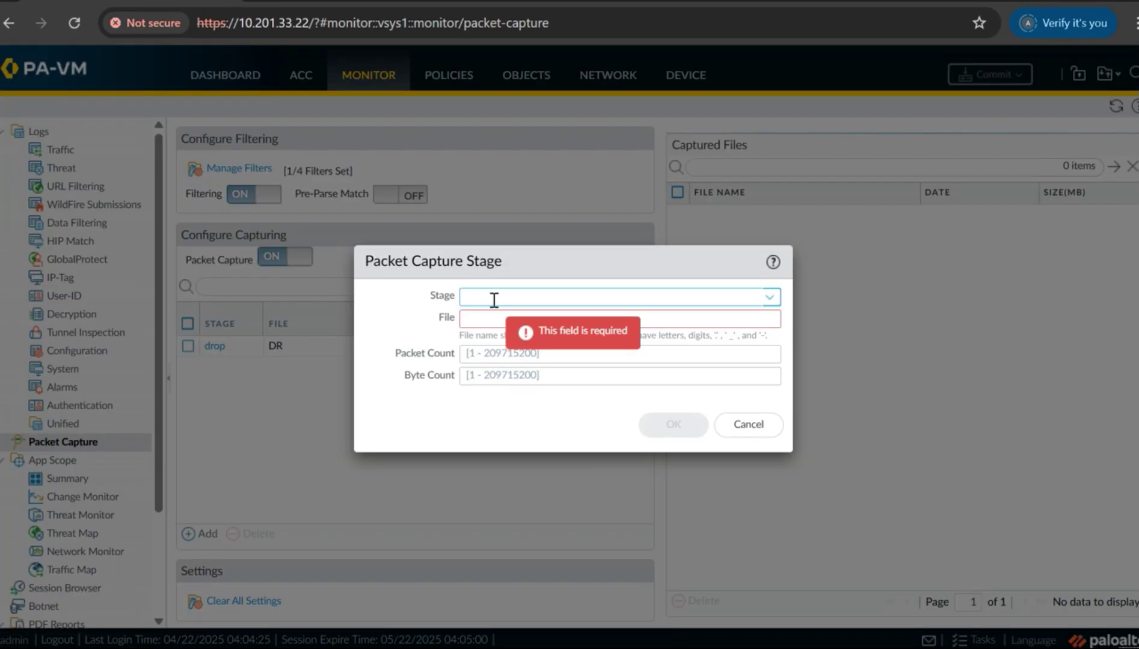
type("Tra")
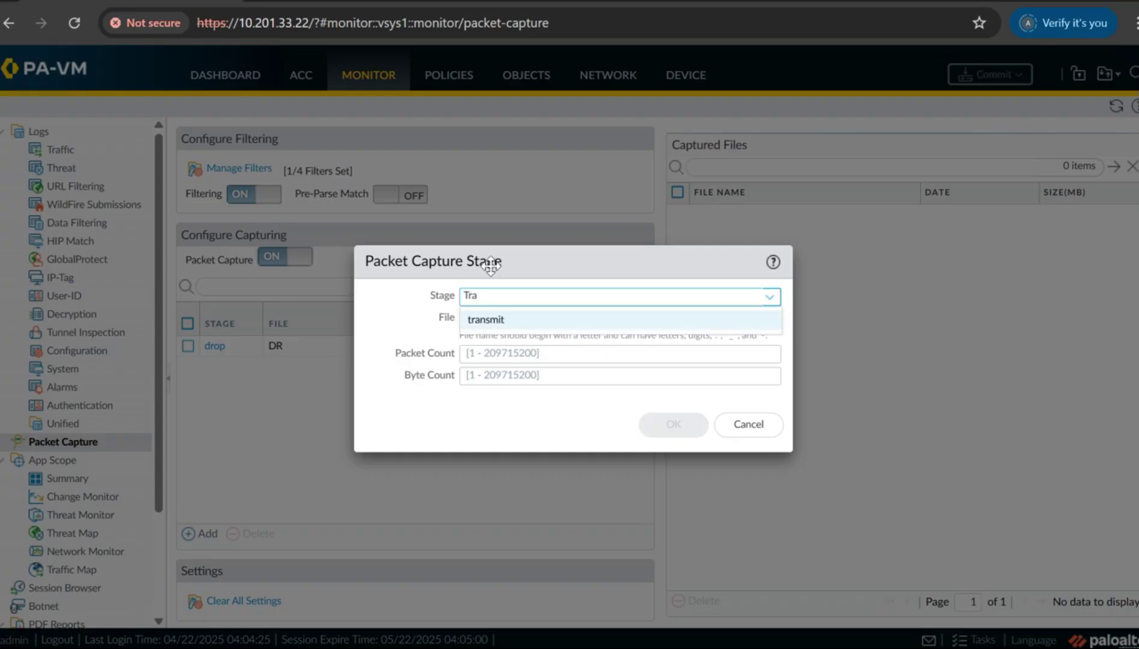
left_click(505, 321)
left_click(487, 318)
type("TX")
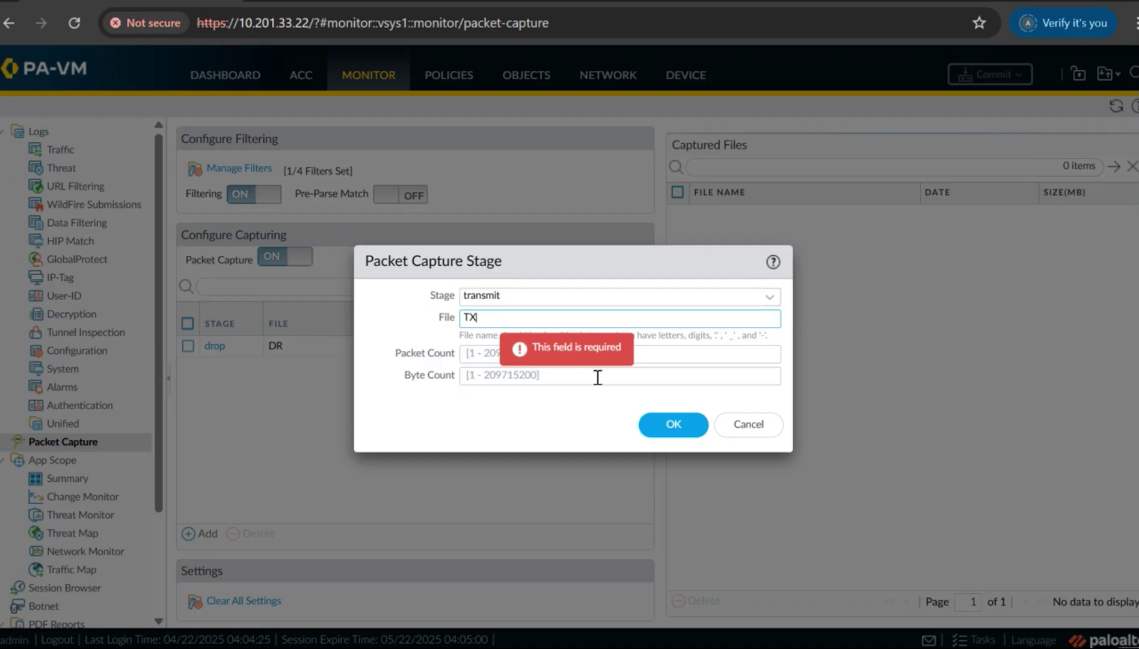
left_click(672, 427)
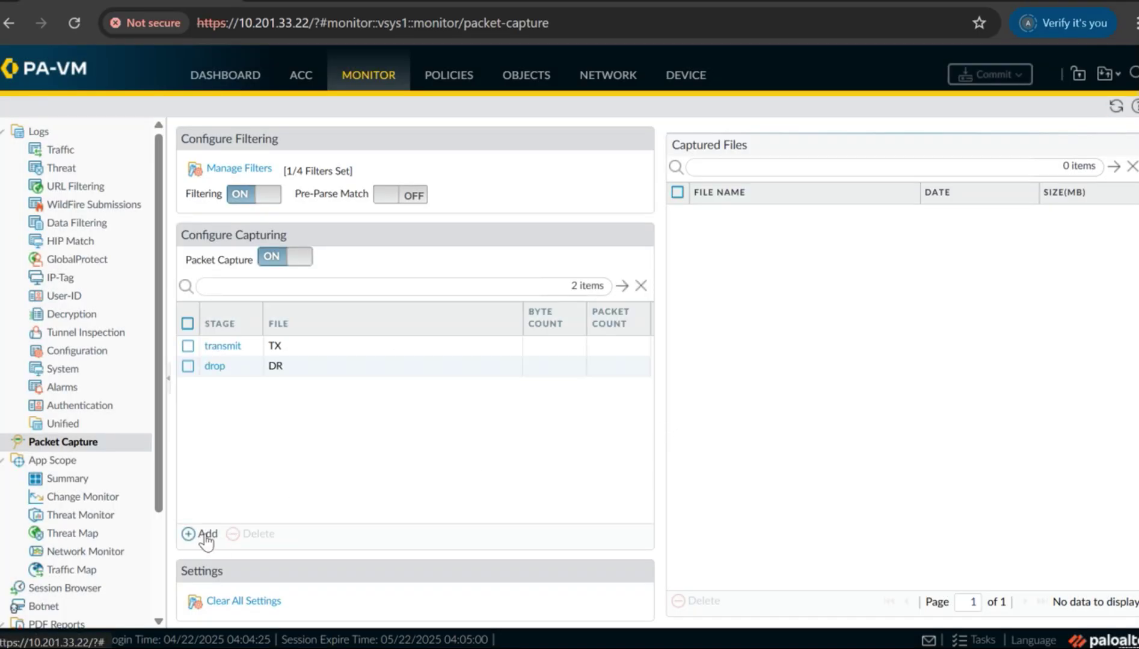
Add a receive capture stage saving to file RX.
left_click(205, 537)
type("re")
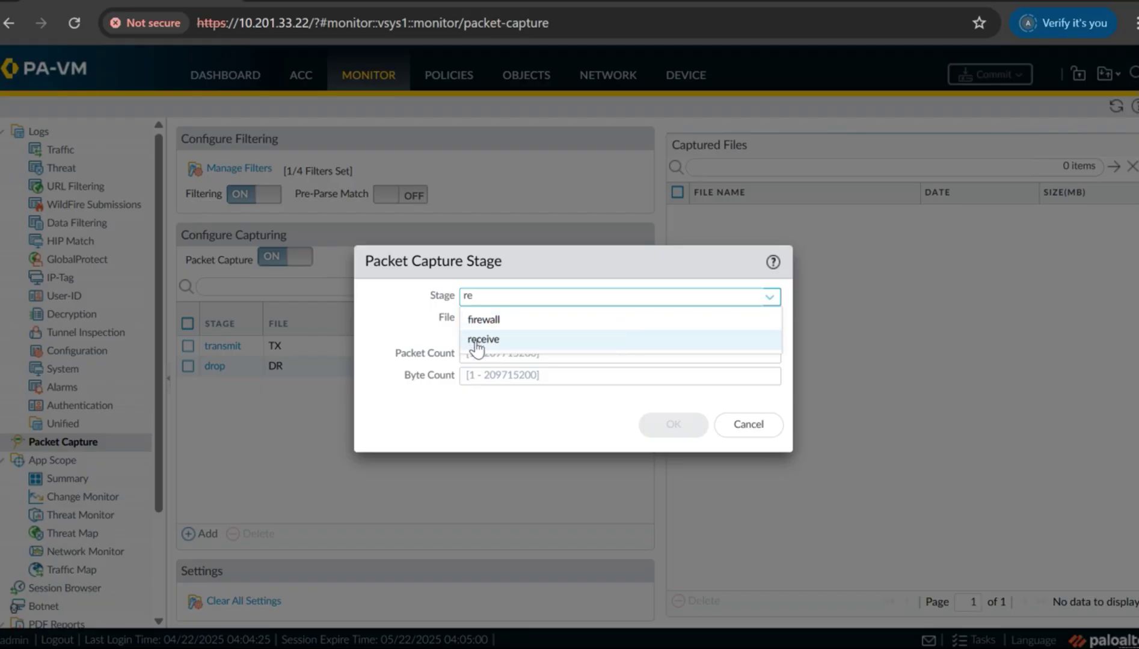
left_click(475, 342)
left_click(472, 319)
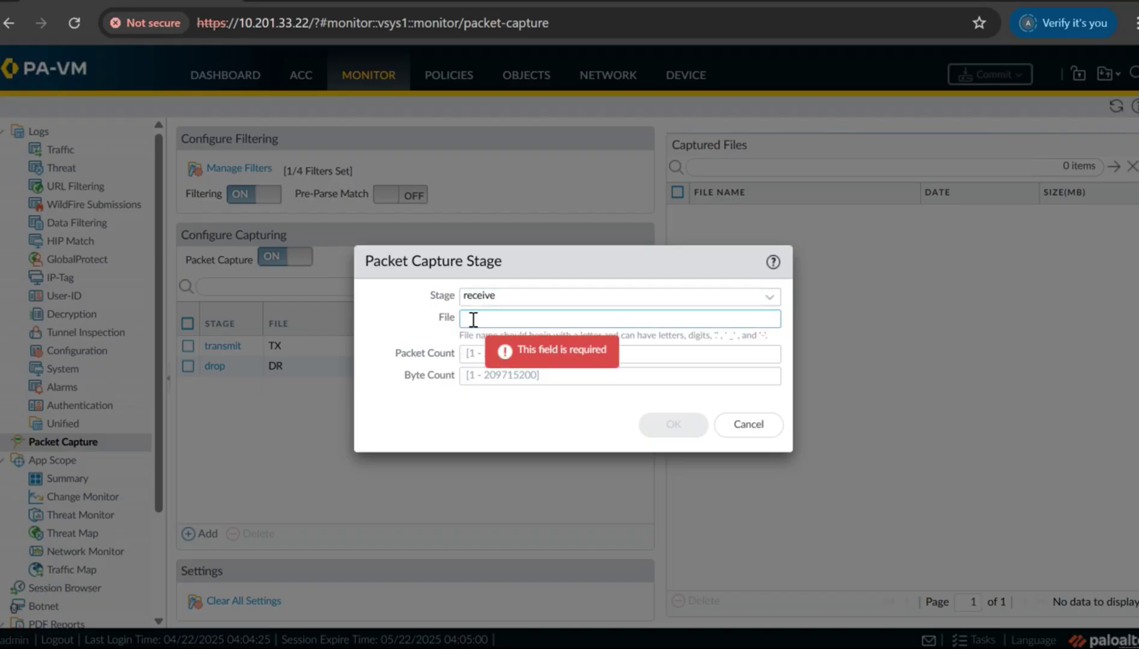
type("RX")
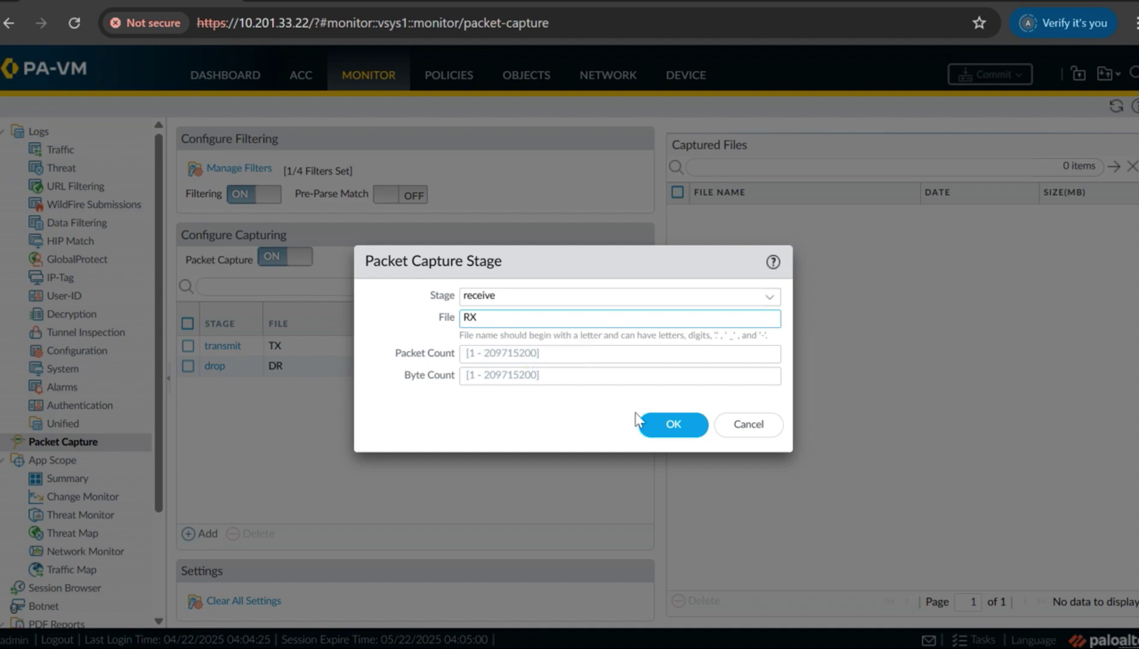
left_click(669, 431)
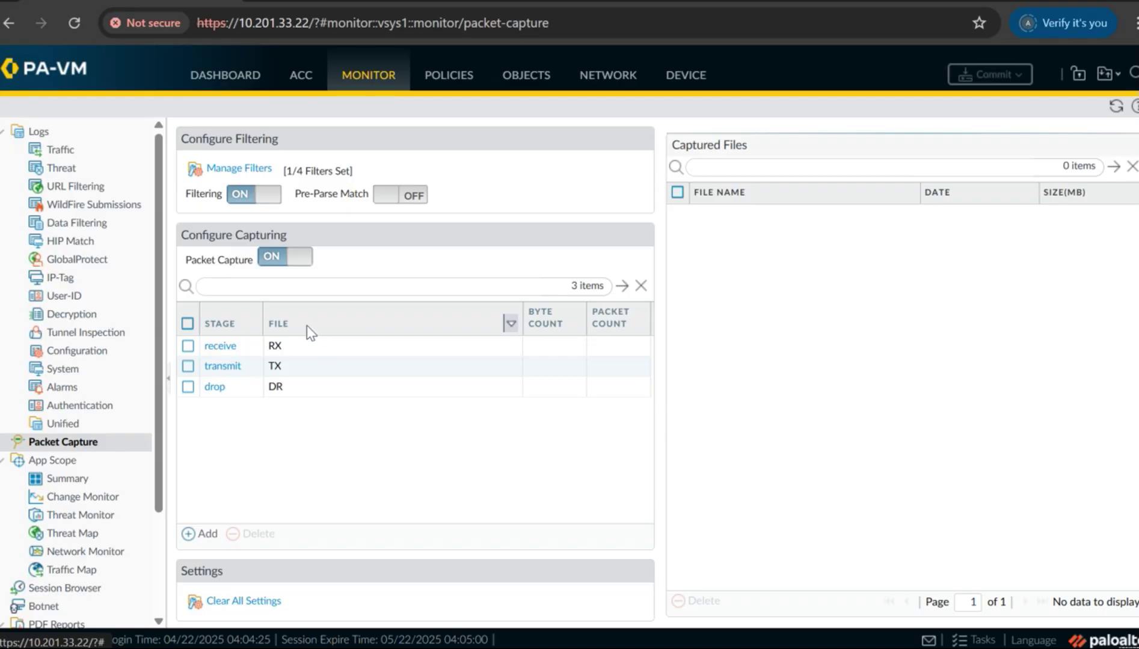
left_click(1116, 107)
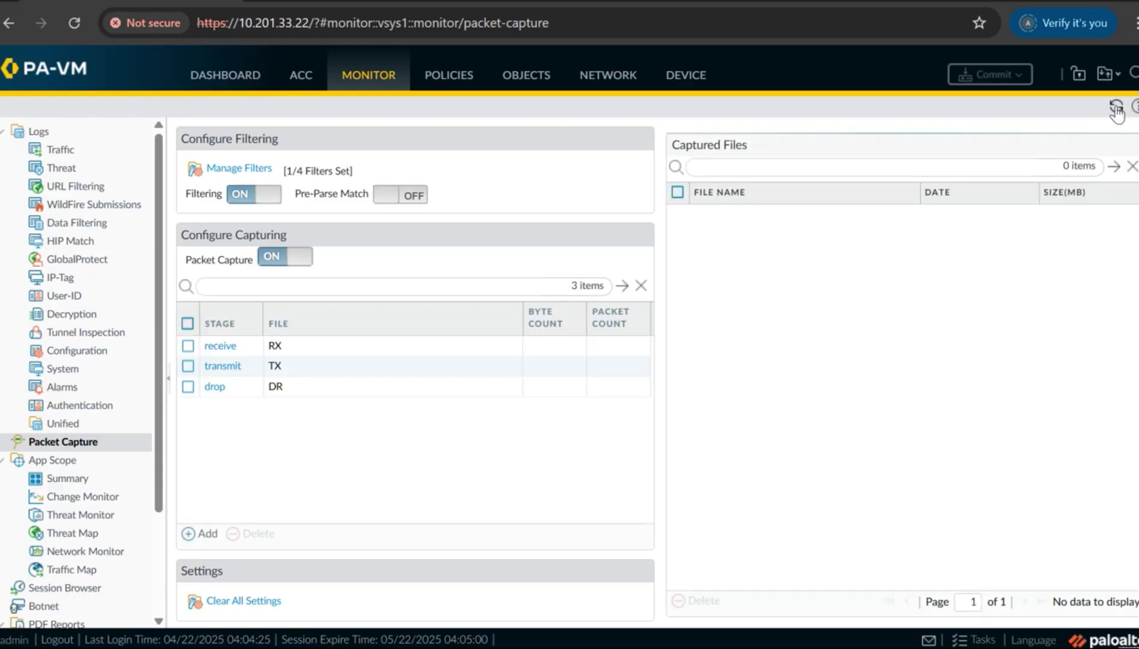
left_click(1117, 110)
left_click(1116, 108)
Turn filtering and packet capture off, refresh, and download the RX capture file.
left_click(240, 196)
left_click(269, 258)
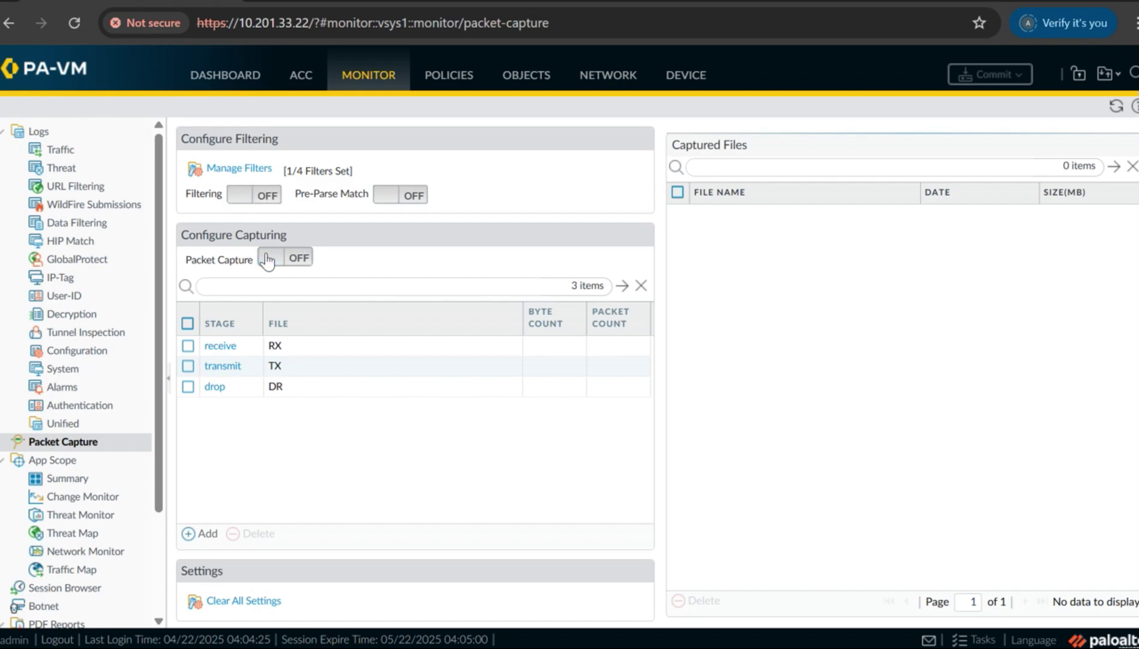
left_click(1117, 109)
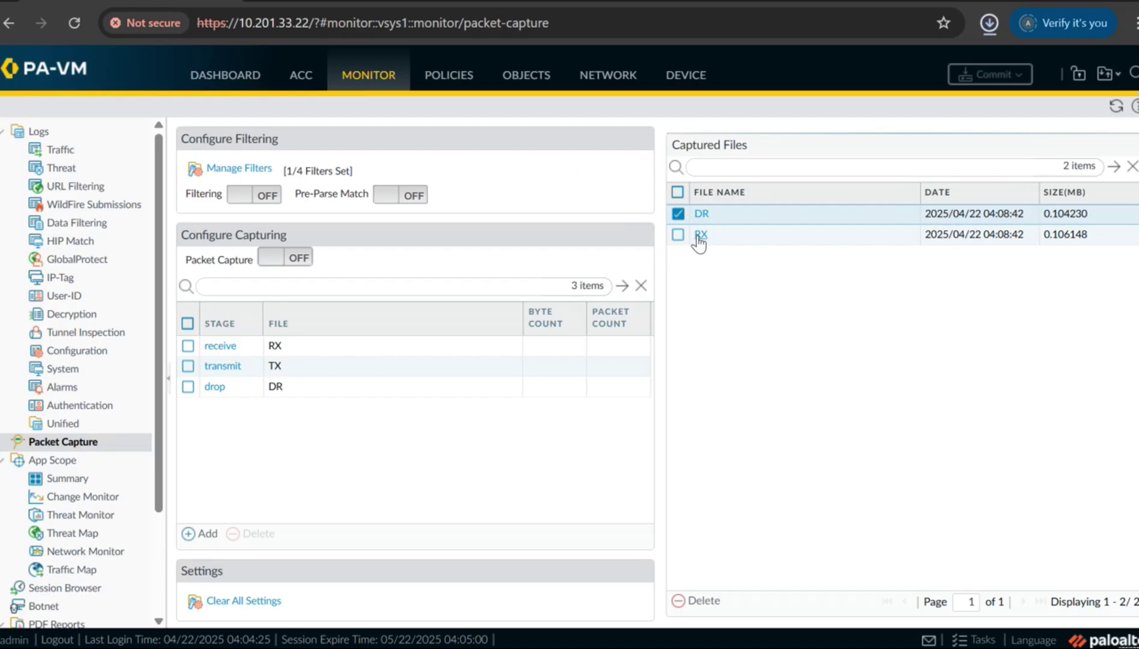
left_click(700, 236)
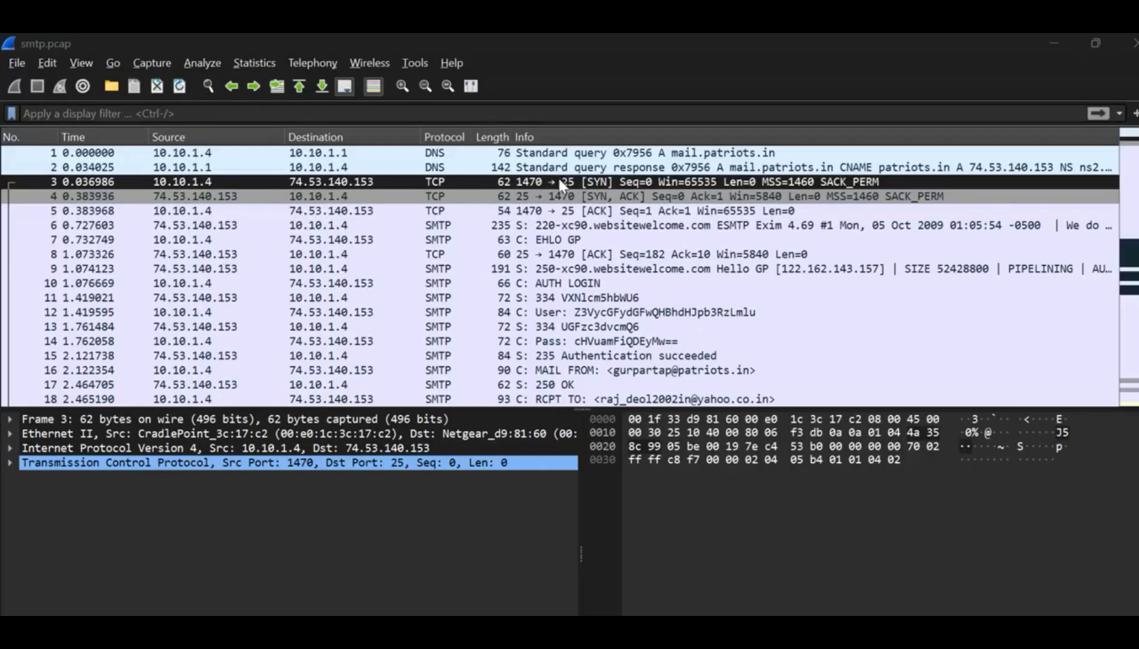
Follow the TCP stream of SYN packet 3 to read the SMTP conversation, then close it.
right_click(369, 180)
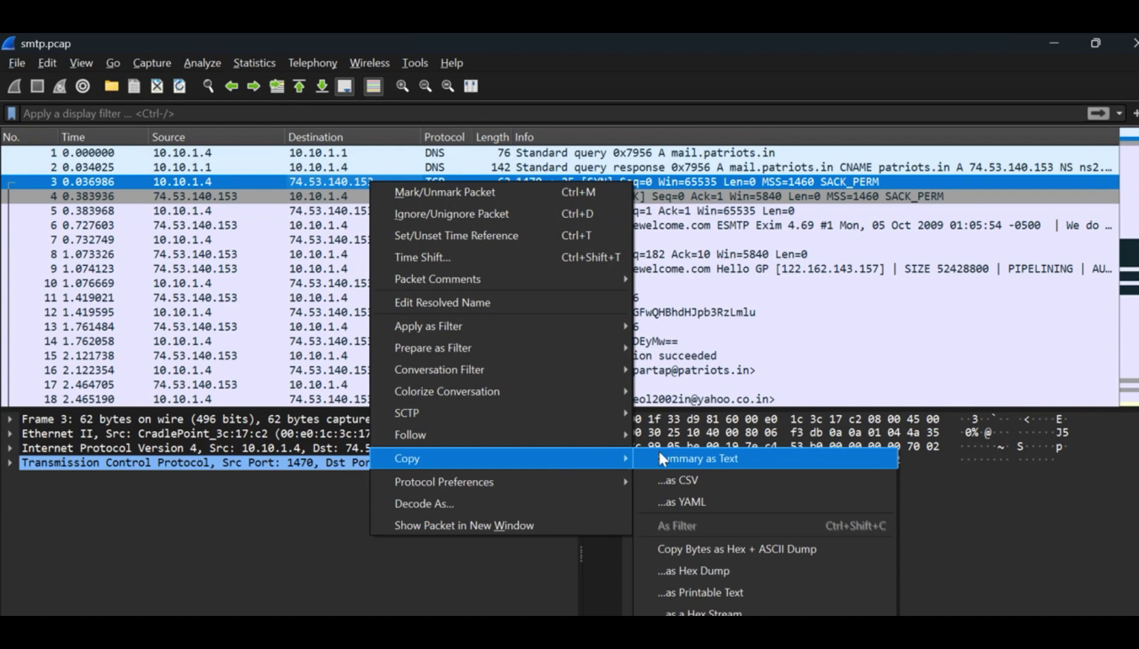
mouse_move(411, 435)
left_click(673, 436)
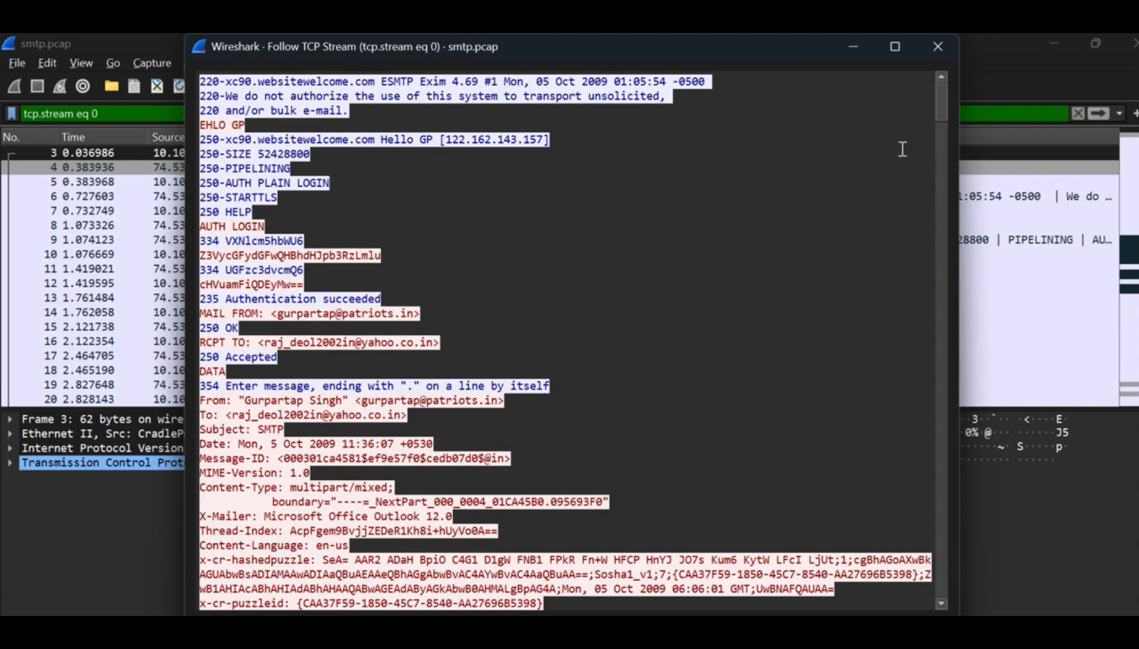
left_click(940, 46)
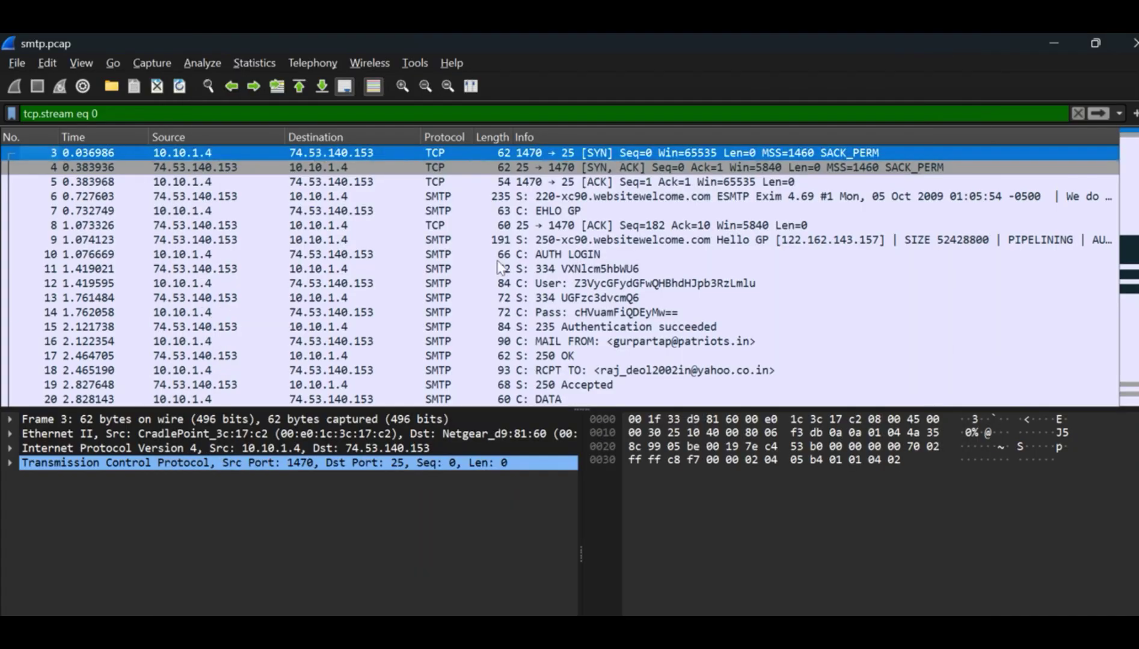